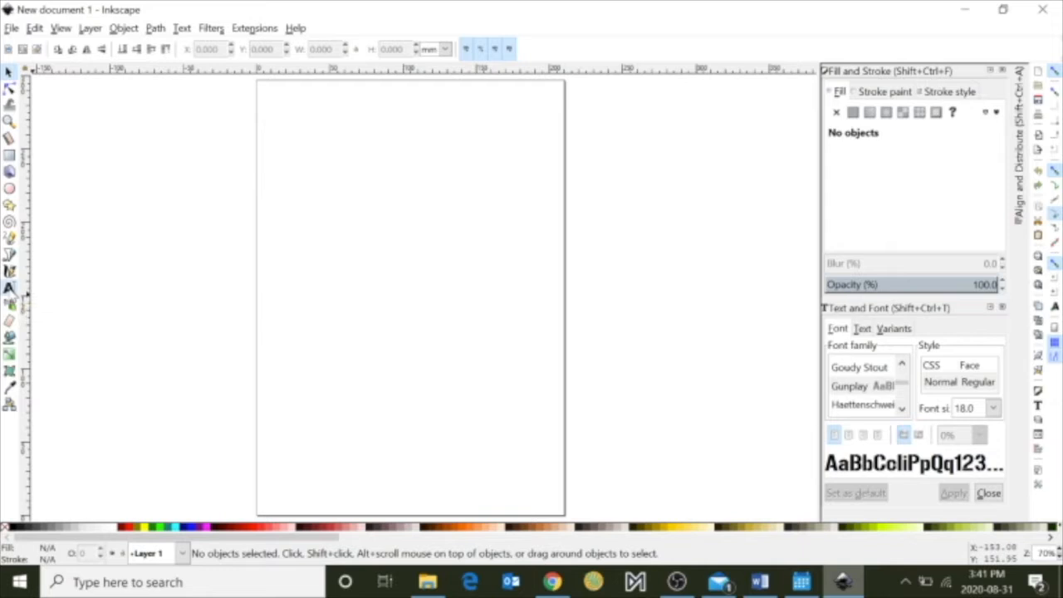
Add the text "Hello World" to the upper part of the blank page.
{"action": "left_click", "coordinate": [10, 287]}
{"action": "left_click", "coordinate": [304, 238]}
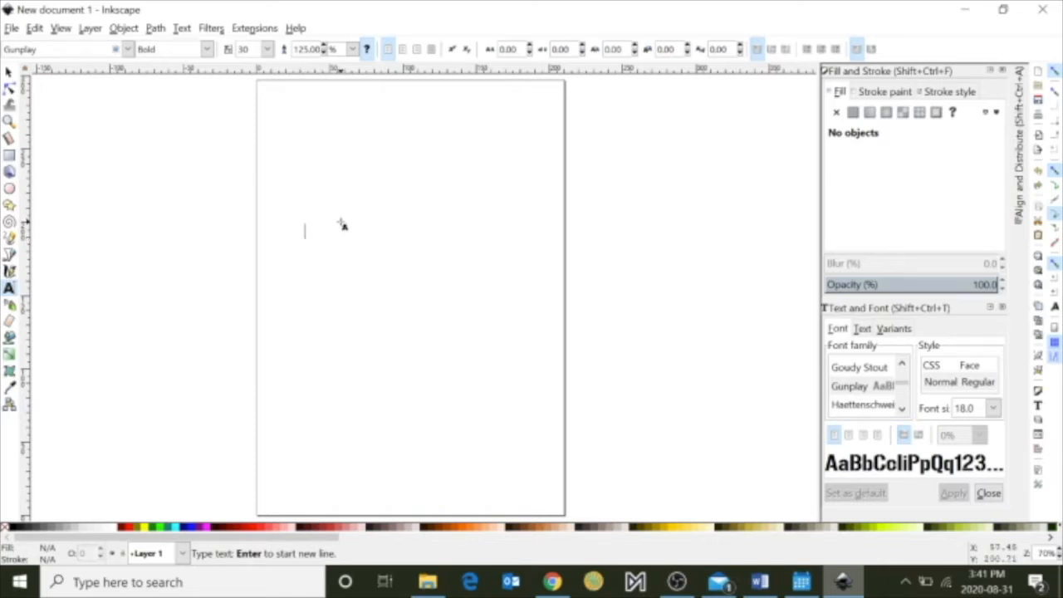
{"action": "type", "text": "Hello World"}
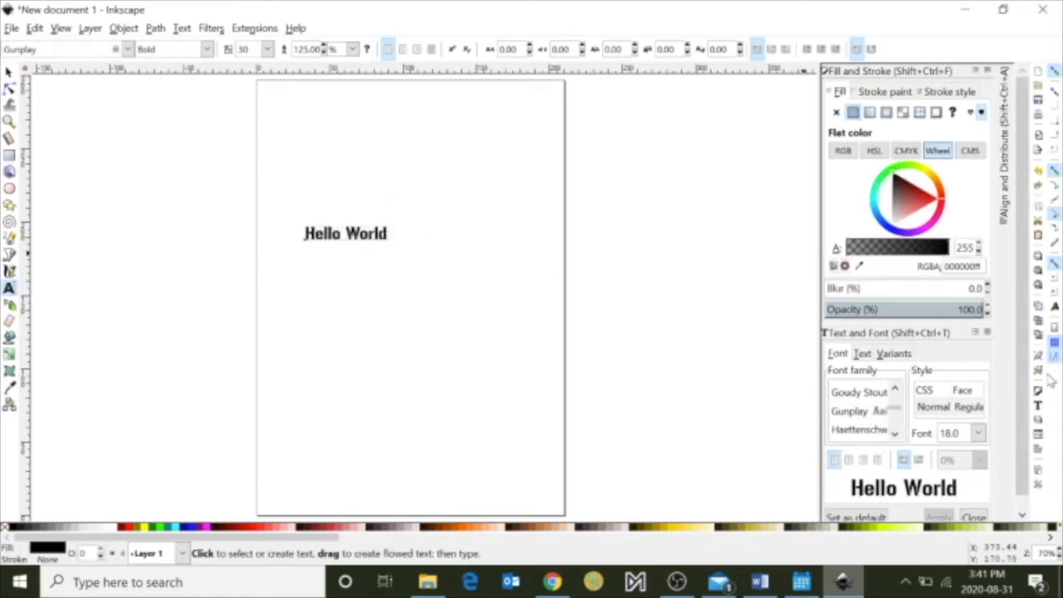
Set the text's font to Palace Script MT Italic and scale it up to about 146 mm wide.
{"action": "left_click", "coordinate": [1038, 404]}
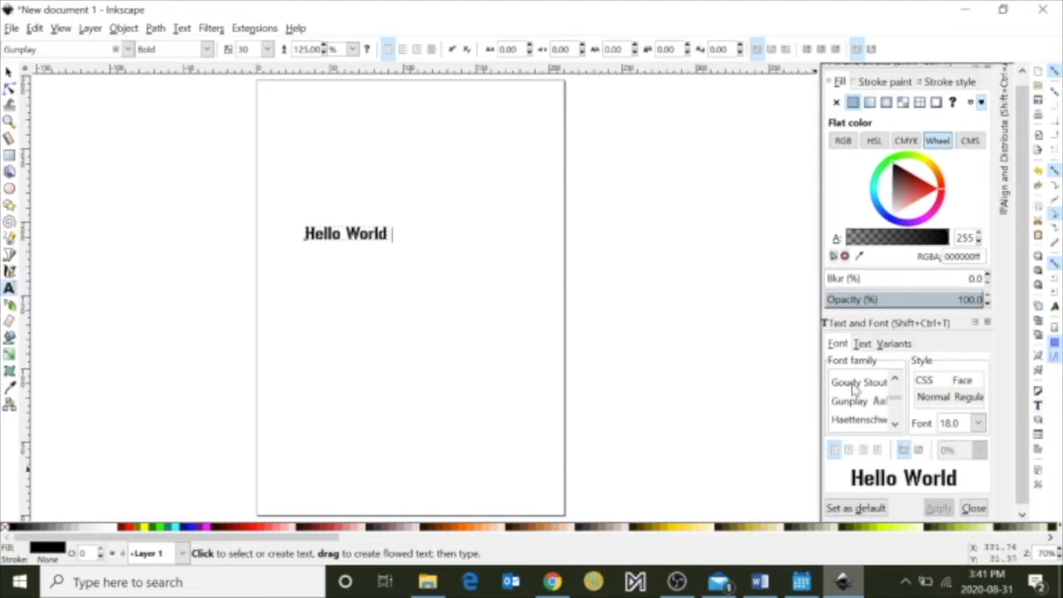
{"action": "left_click", "coordinate": [856, 387]}
{"action": "key", "text": "Down"}
{"action": "key", "text": "Down"}
{"action": "key", "text": "Down"}
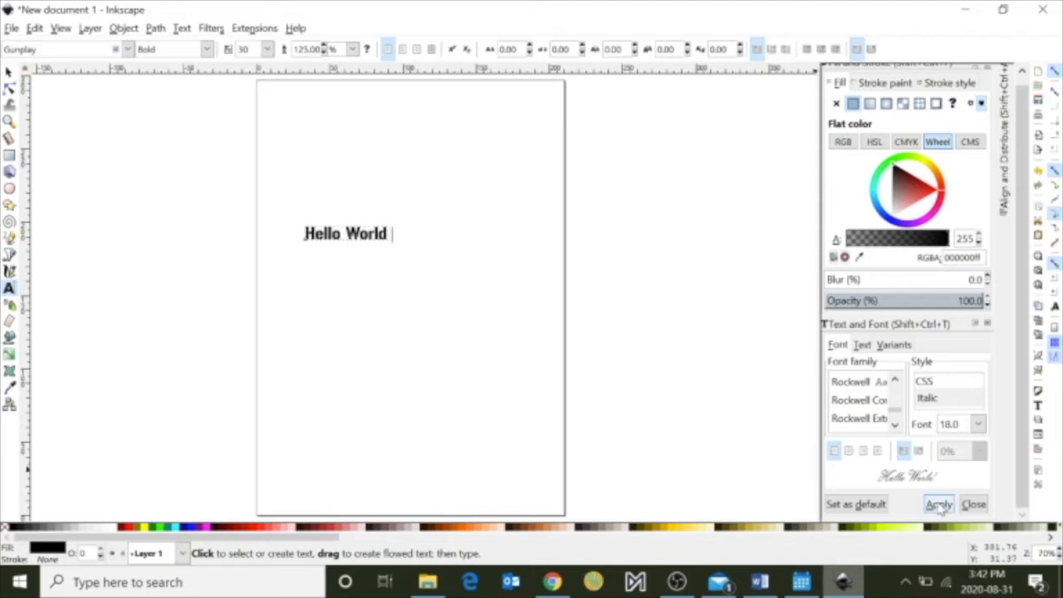
{"action": "left_click", "coordinate": [939, 505]}
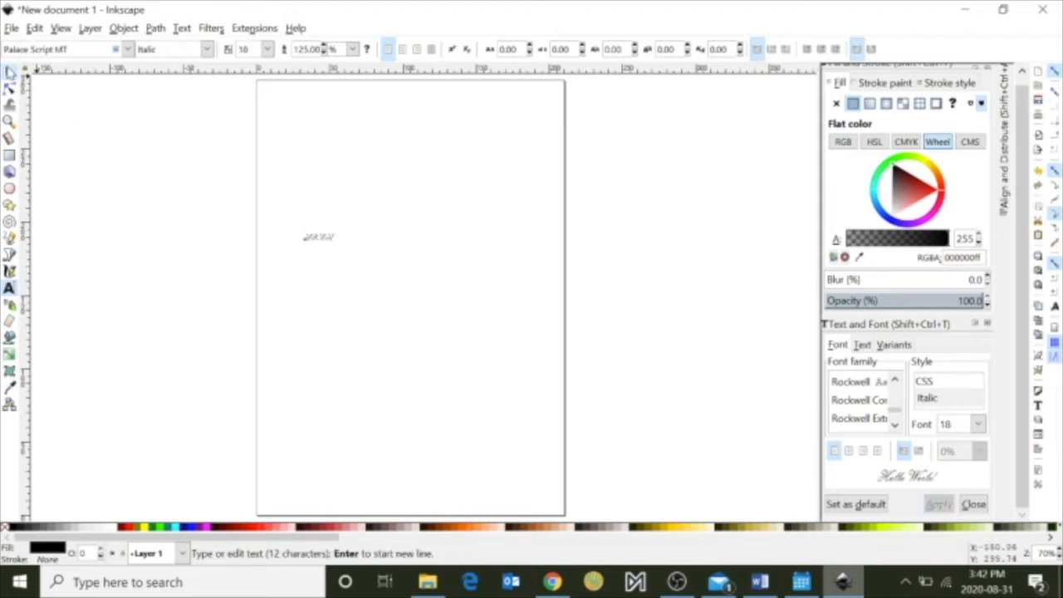
{"action": "left_click", "coordinate": [9, 72]}
{"action": "left_click_drag", "start_coordinate": [337, 244], "coordinate": [525, 323]}
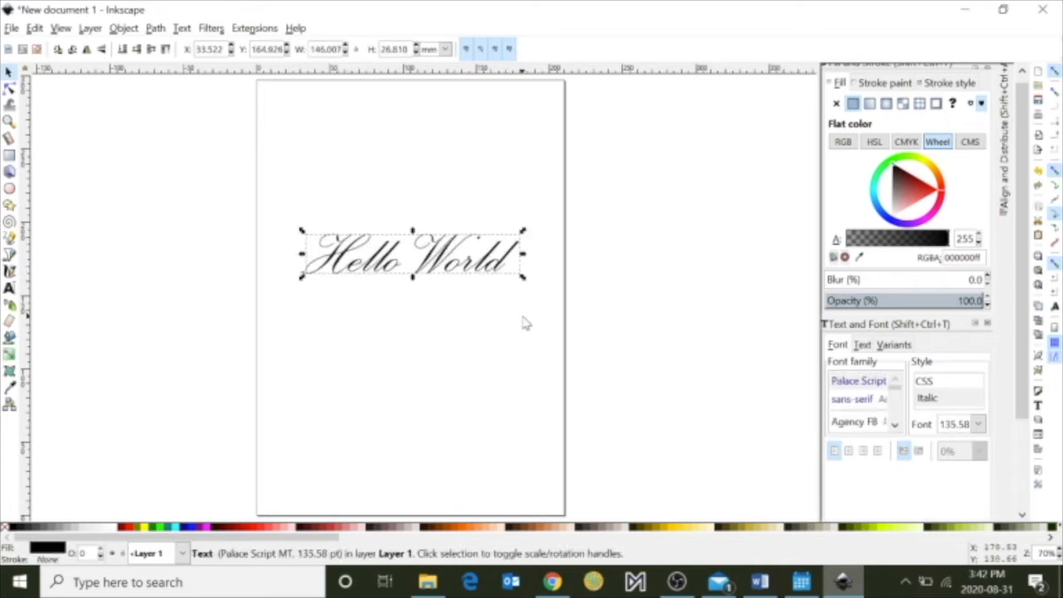
Draw a near-circular ellipse about 139 by 135 mm beside the page, with no fill and a flat black stroke.
{"action": "left_click", "coordinate": [10, 189]}
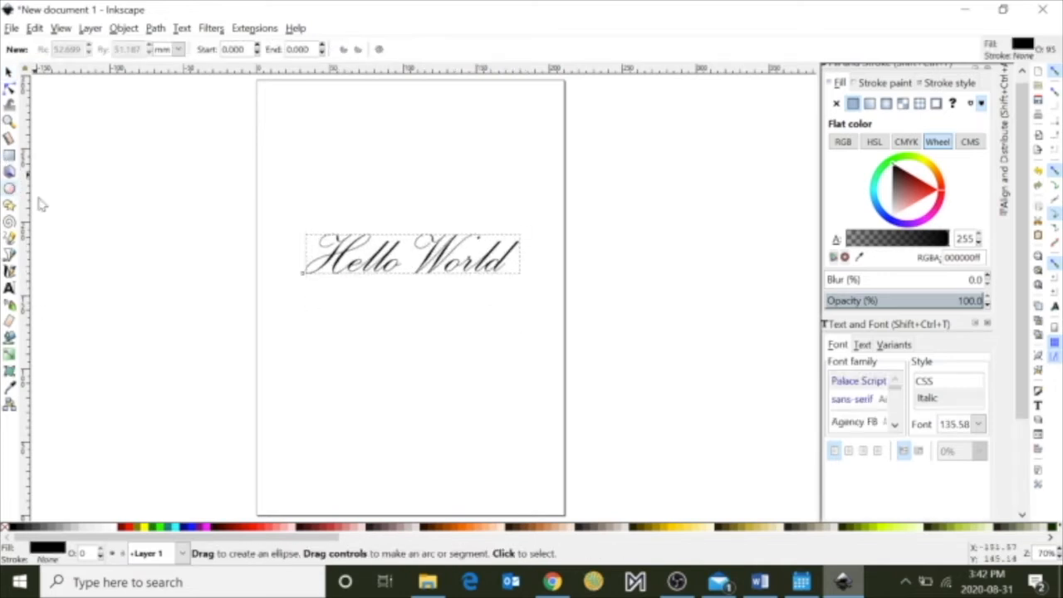
{"action": "left_click_drag", "start_coordinate": [47, 281], "coordinate": [251, 479]}
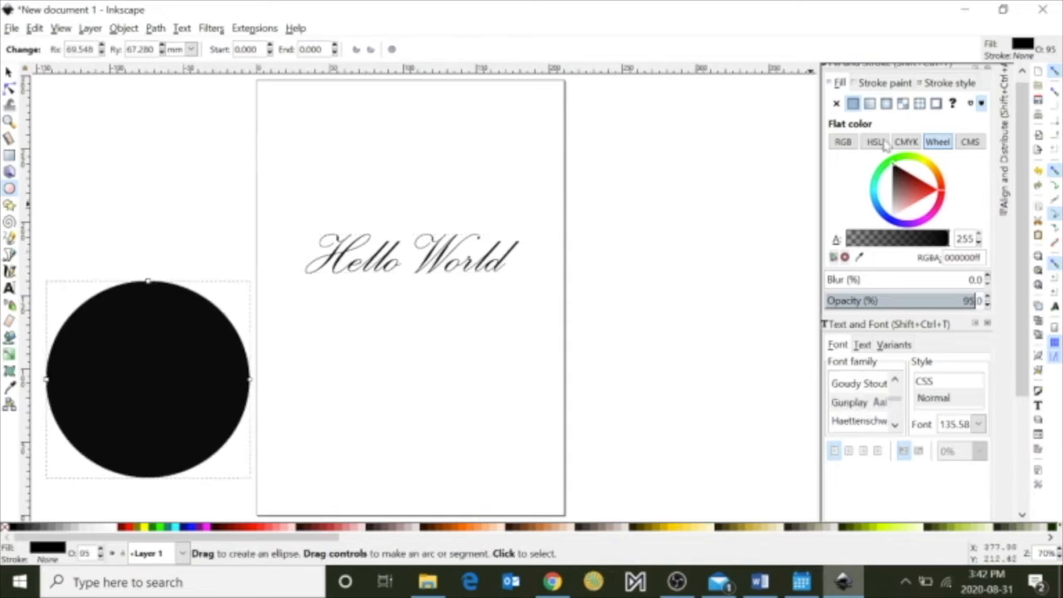
{"action": "left_click", "coordinate": [835, 103]}
{"action": "left_click", "coordinate": [875, 87]}
{"action": "left_click", "coordinate": [853, 103]}
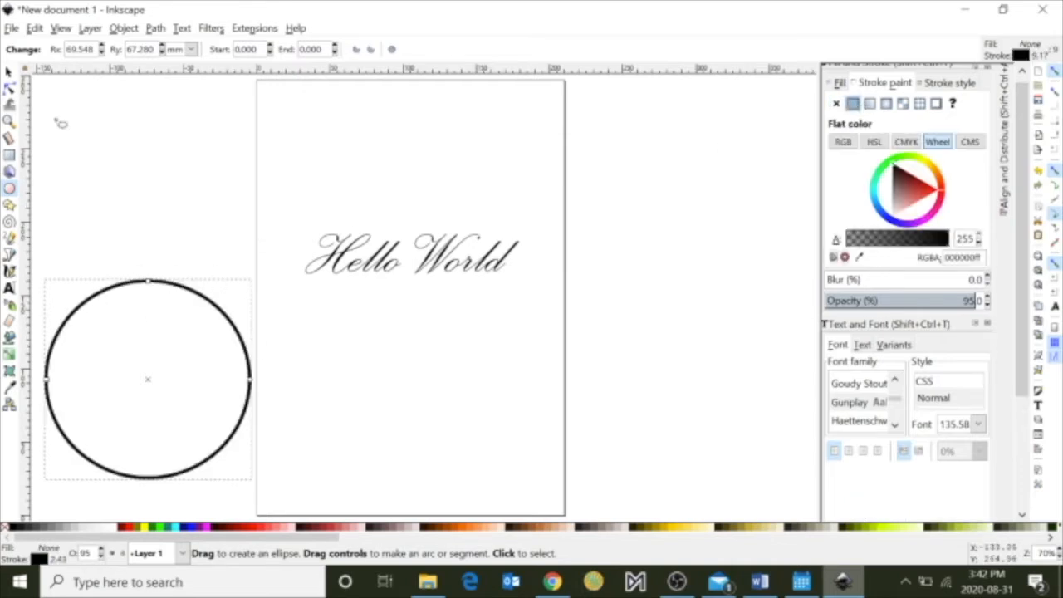
Put the "Hello World" text on the circle's path and deselect both objects.
{"action": "left_click", "coordinate": [8, 74]}
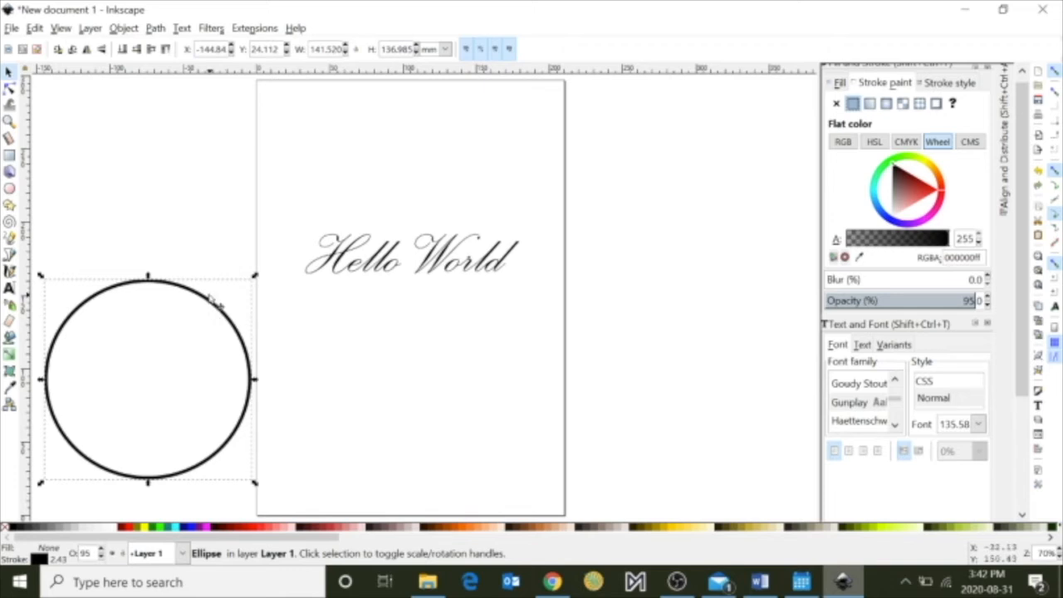
{"action": "left_click", "coordinate": [371, 248], "text": "shift"}
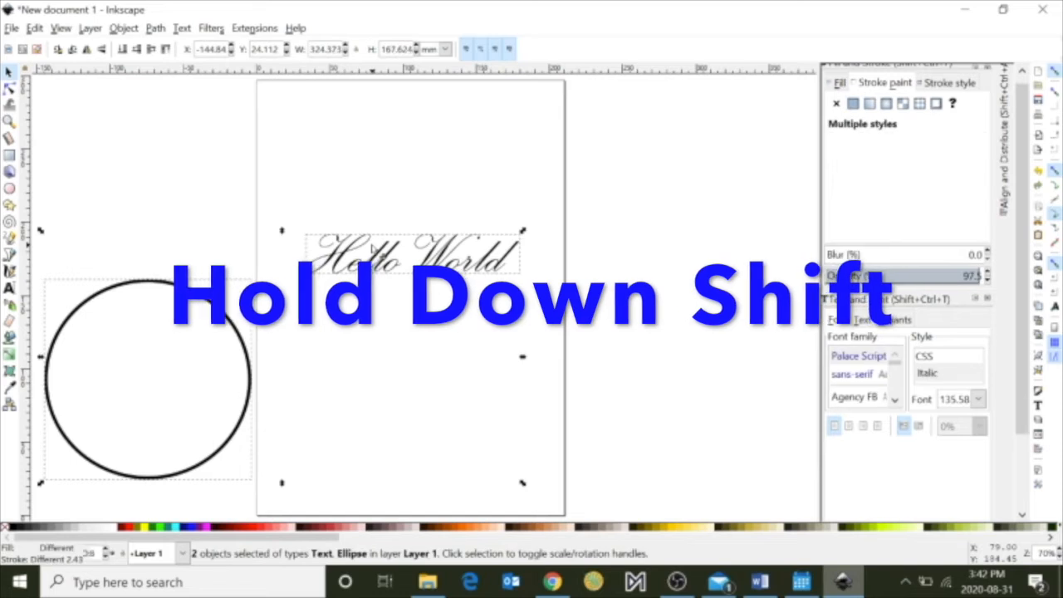
{"action": "left_click", "coordinate": [182, 29]}
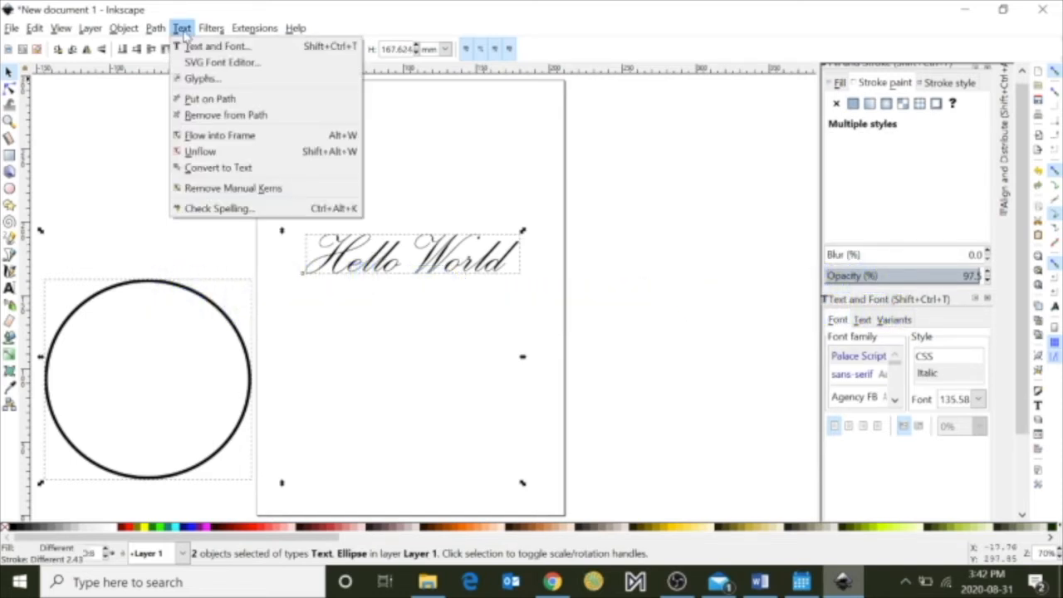
{"action": "left_click", "coordinate": [197, 99]}
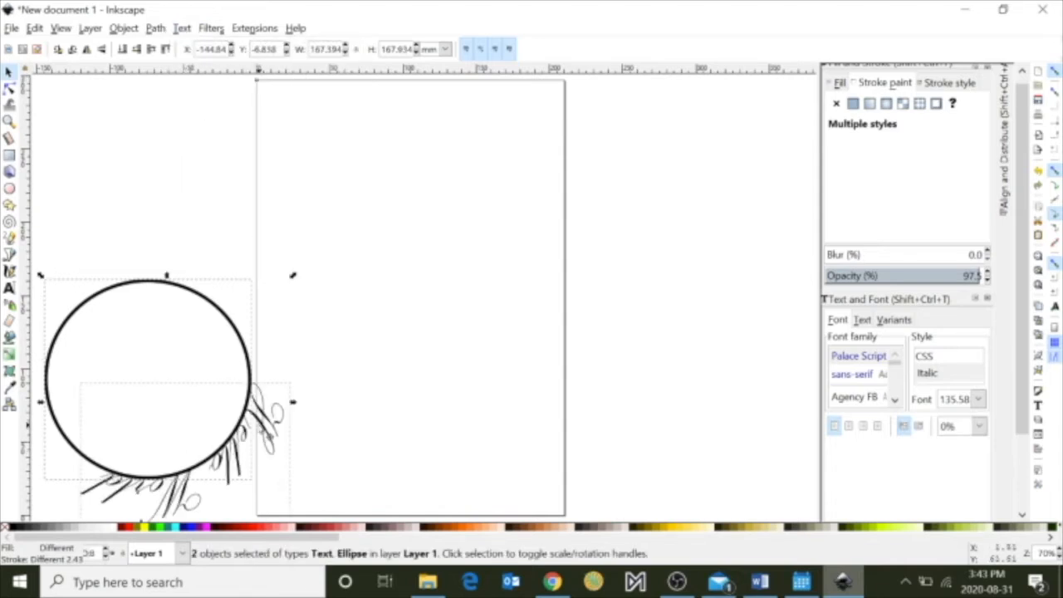
{"action": "left_click", "coordinate": [378, 480]}
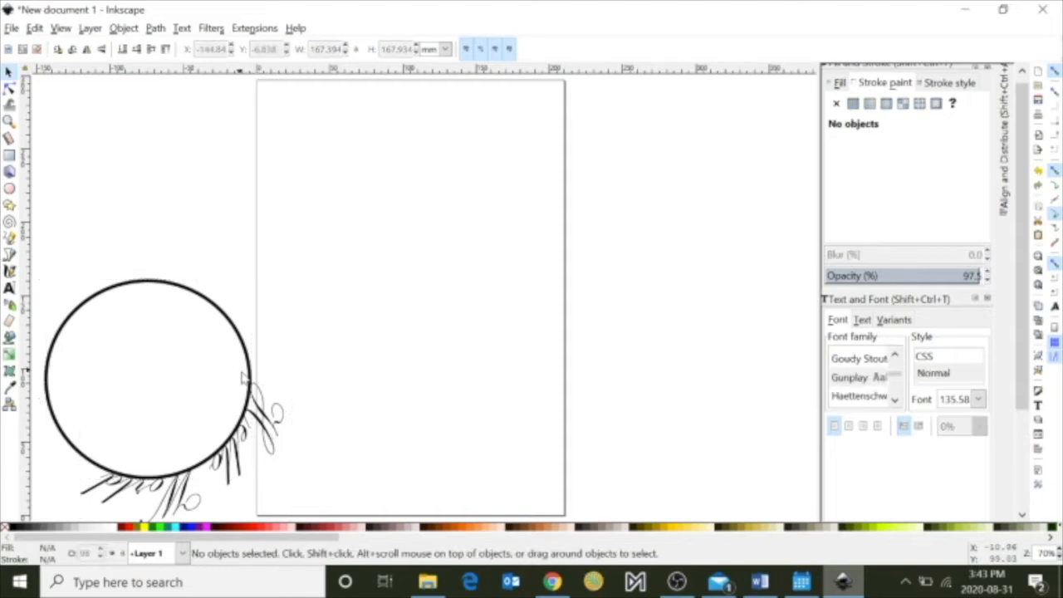
Move the curved text away from the circle onto the page and rotate it to read as an upright arch.
{"action": "left_click", "coordinate": [274, 432]}
{"action": "left_click_drag", "start_coordinate": [274, 432], "coordinate": [495, 219]}
{"action": "left_click", "coordinate": [495, 219]}
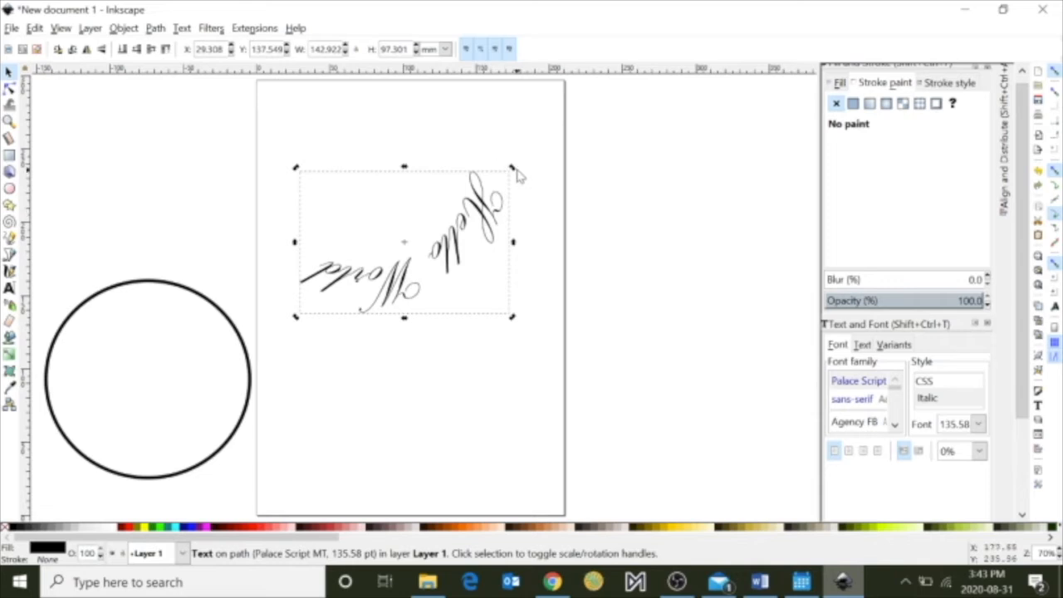
{"action": "left_click_drag", "start_coordinate": [516, 172], "coordinate": [254, 264]}
{"action": "left_click", "coordinate": [252, 259]}
{"action": "mouse_move", "coordinate": [363, 230]}
{"action": "left_mouse_down"}
{"action": "mouse_move", "coordinate": [404, 277]}
{"action": "mouse_move", "coordinate": [373, 217]}
{"action": "left_mouse_up"}
Try flipping the arched text vertically and horizontally, and turning it clockwise in 90° increments through a full rotation.
{"action": "left_click", "coordinate": [101, 49]}
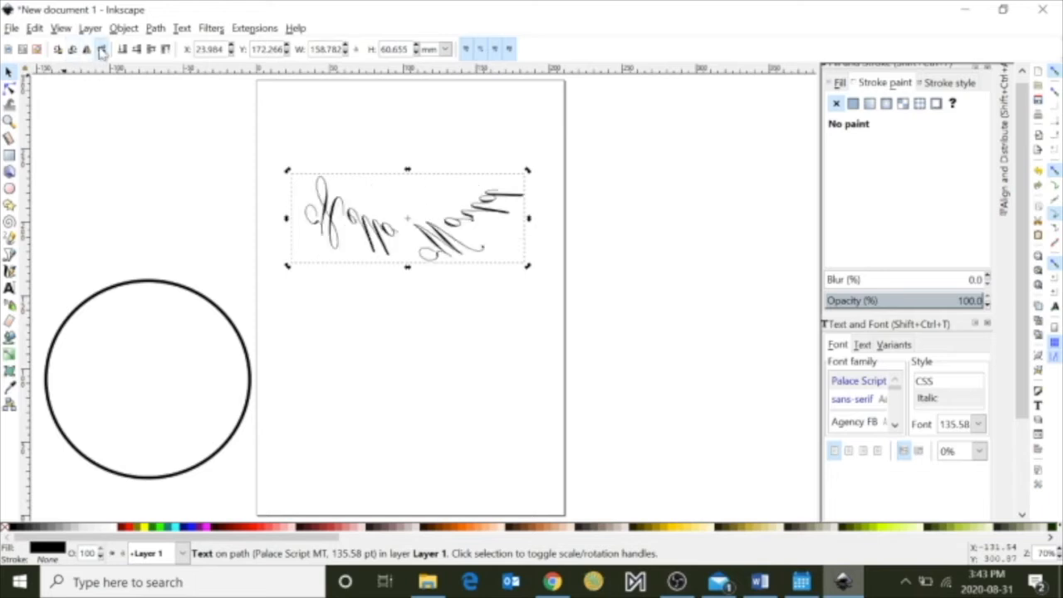
{"action": "left_click", "coordinate": [101, 49]}
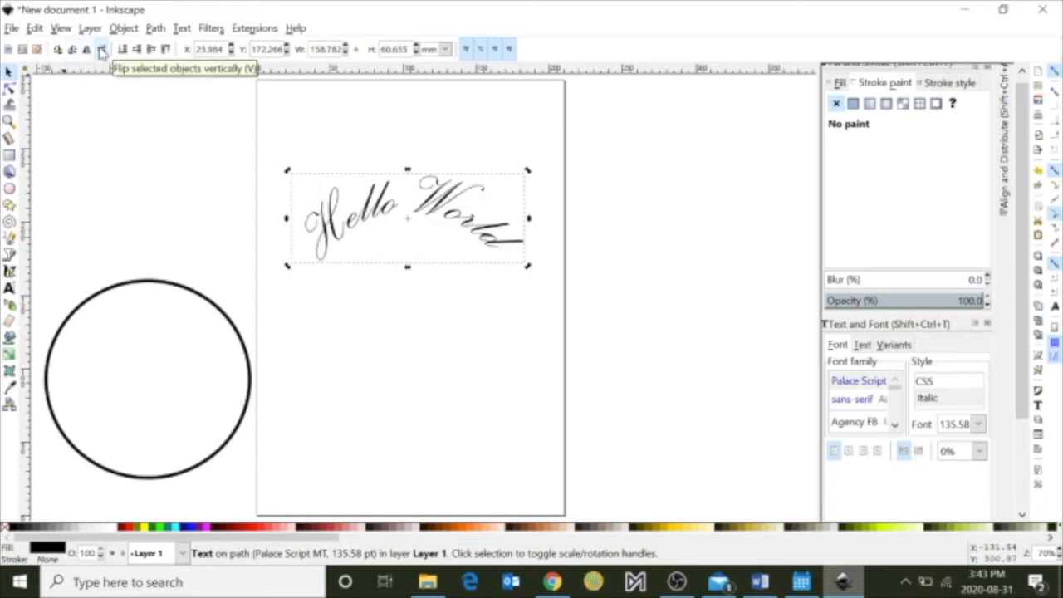
{"action": "left_click", "coordinate": [84, 49]}
{"action": "left_click", "coordinate": [84, 49]}
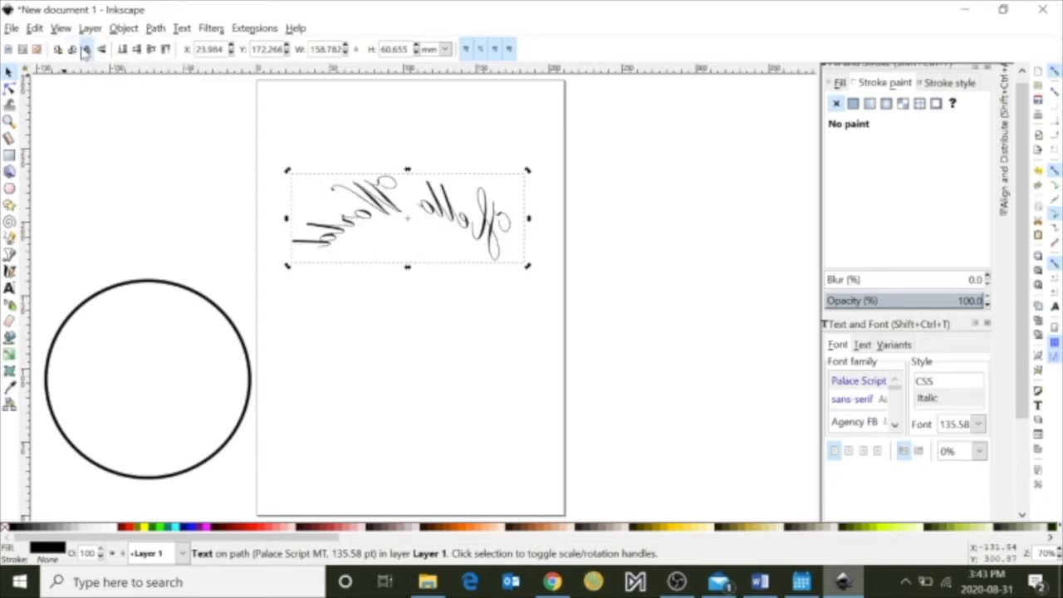
{"action": "left_click", "coordinate": [73, 50]}
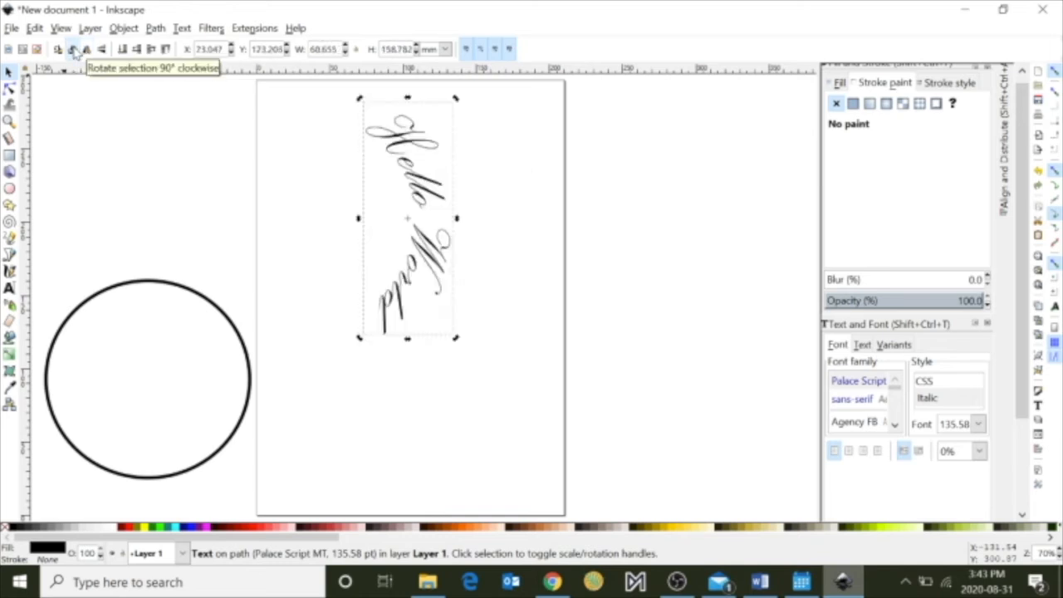
{"action": "left_click", "coordinate": [73, 50]}
{"action": "left_click", "coordinate": [73, 50]}
{"action": "left_click", "coordinate": [73, 49]}
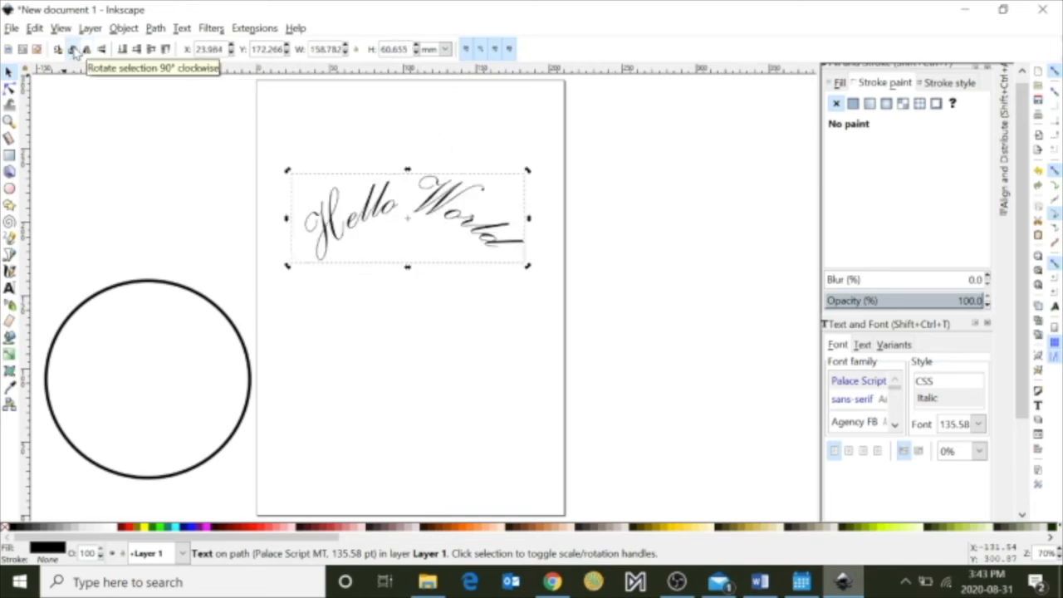
{"action": "left_click", "coordinate": [339, 357]}
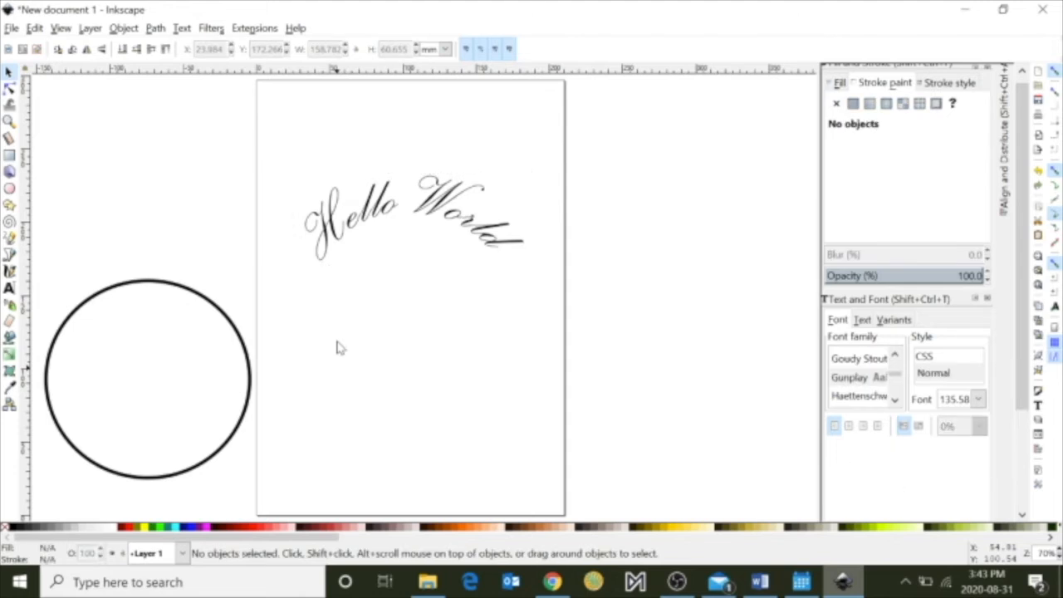
Reposition the arched text slightly lower on the page and move the circle farther up and away from the page.
{"action": "left_click", "coordinate": [352, 233]}
{"action": "left_click_drag", "start_coordinate": [358, 235], "coordinate": [616, 314]}
{"action": "left_click_drag", "start_coordinate": [323, 191], "coordinate": [355, 189]}
{"action": "left_click_drag", "start_coordinate": [161, 290], "coordinate": [121, 261]}
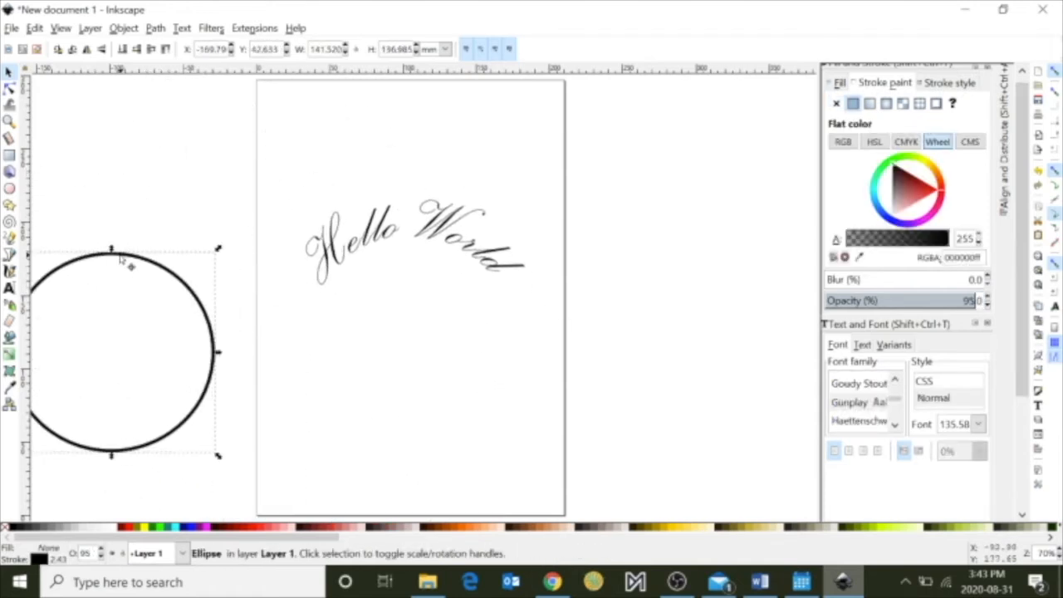
Delete the circle and the curved text that was attached to it.
{"action": "key", "text": "Delete"}
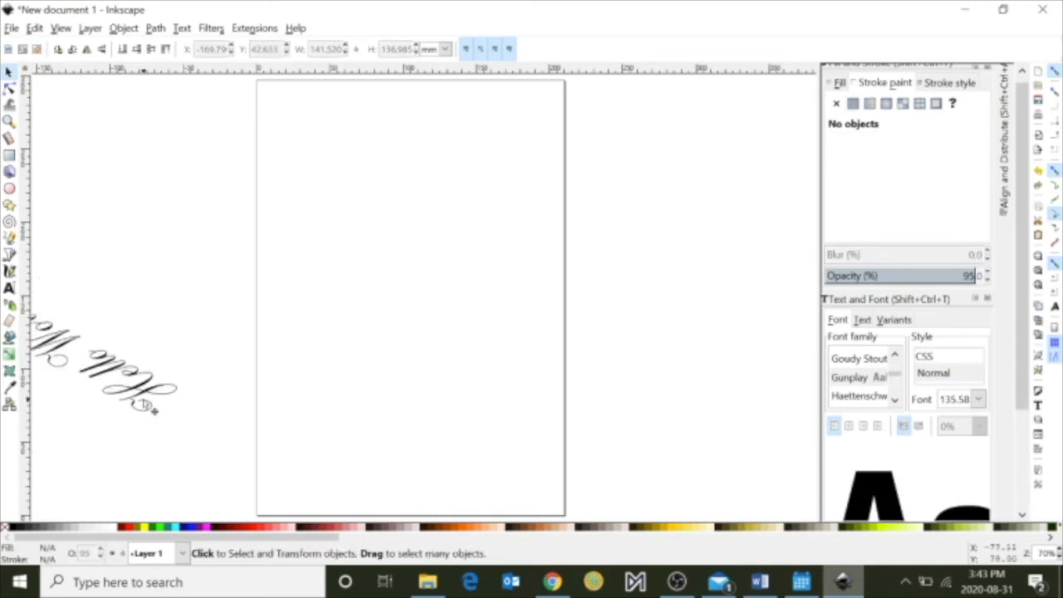
{"action": "left_click", "coordinate": [148, 405]}
{"action": "key", "text": "Delete"}
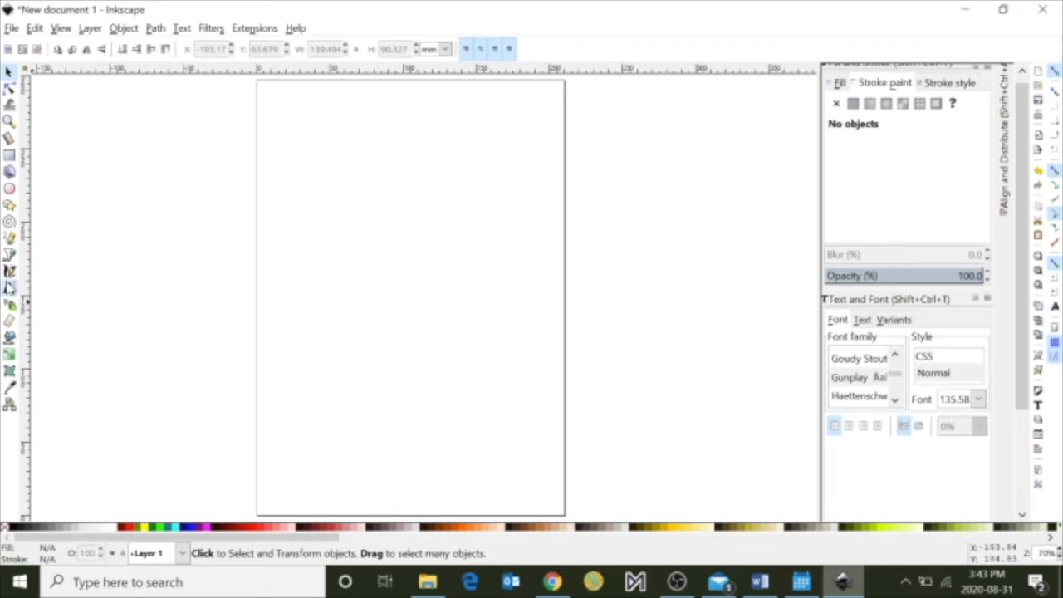
Add a new "Hello World" text in Gunplay Bold and scale it to about 158 mm wide.
{"action": "left_click", "coordinate": [9, 288]}
{"action": "left_click", "coordinate": [309, 259]}
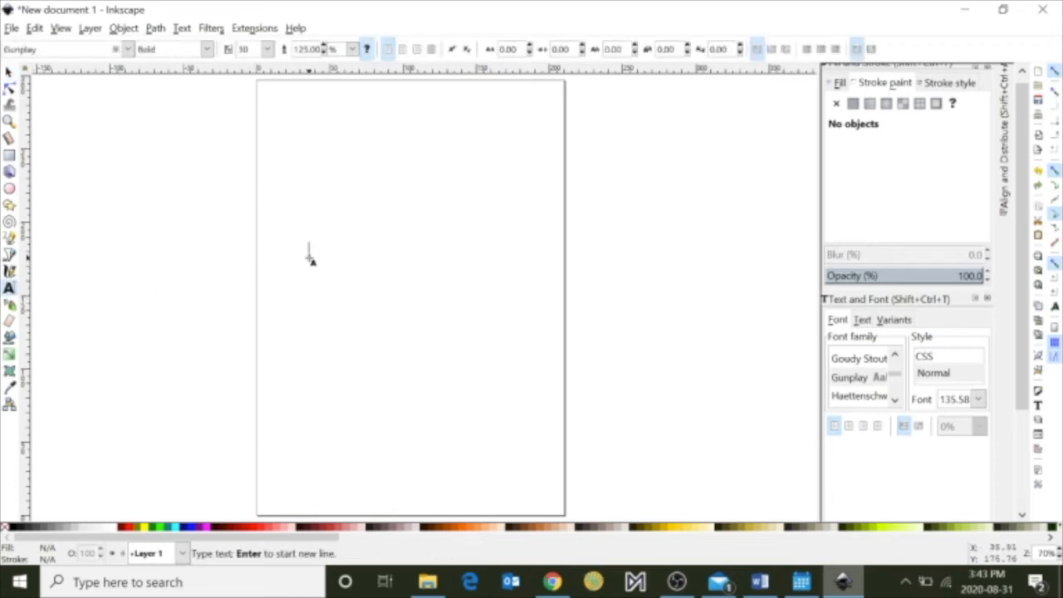
{"action": "type", "text": "Hello World"}
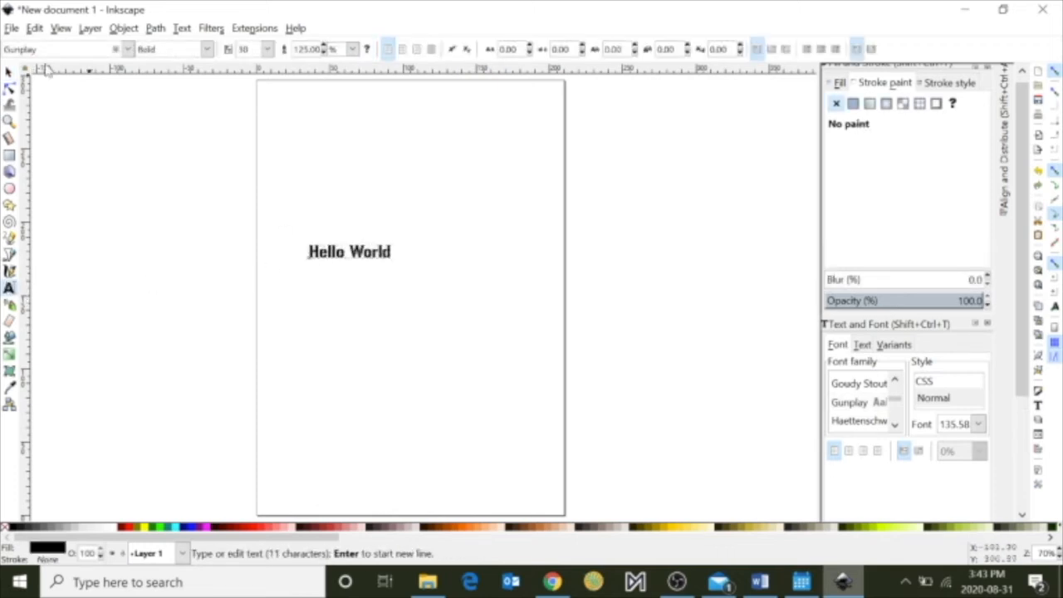
{"action": "left_click", "coordinate": [9, 73]}
{"action": "left_click_drag", "start_coordinate": [395, 265], "coordinate": [546, 300]}
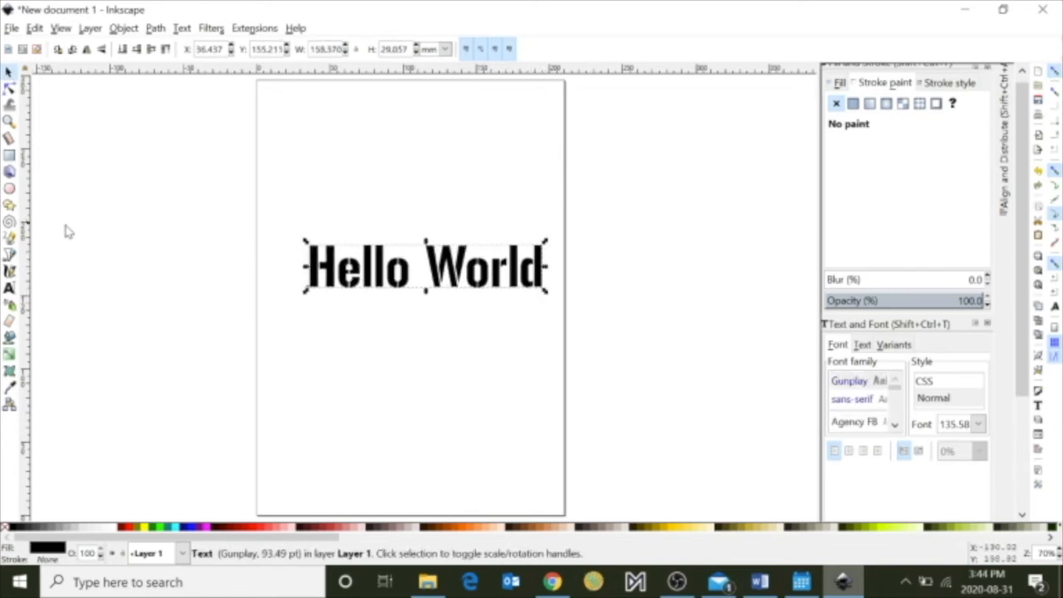
Draw an open wavy Bezier path about 283 mm wide and 59 mm high below the text.
{"action": "left_click", "coordinate": [10, 254]}
{"action": "left_click", "coordinate": [133, 400]}
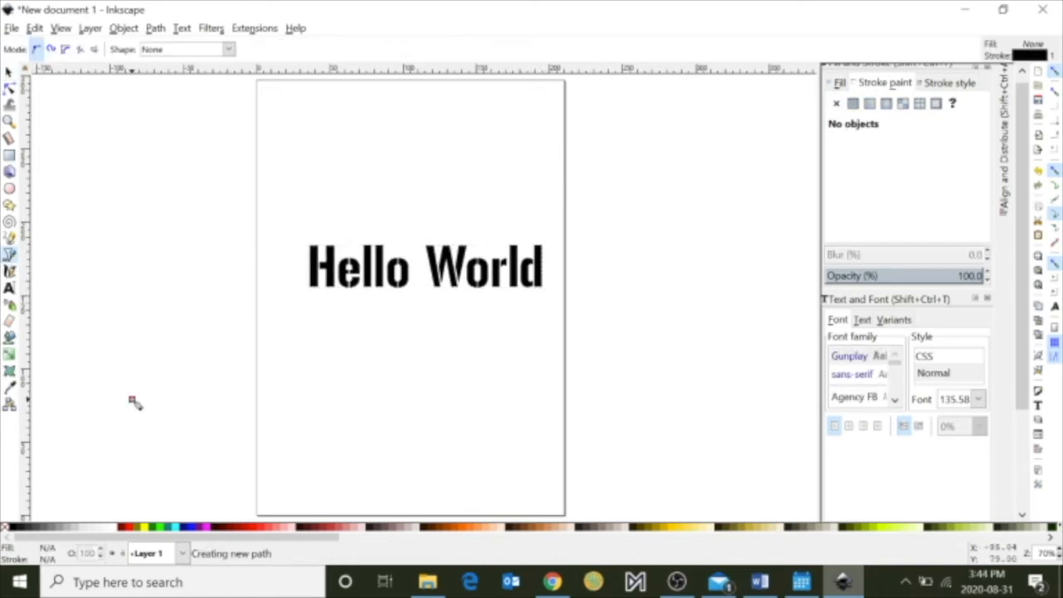
{"action": "left_click_drag", "start_coordinate": [186, 338], "coordinate": [400, 331]}
{"action": "left_click_drag", "start_coordinate": [454, 370], "coordinate": [473, 409]}
{"action": "left_click_drag", "start_coordinate": [537, 362], "coordinate": [538, 347]}
{"action": "key", "text": "Return"}
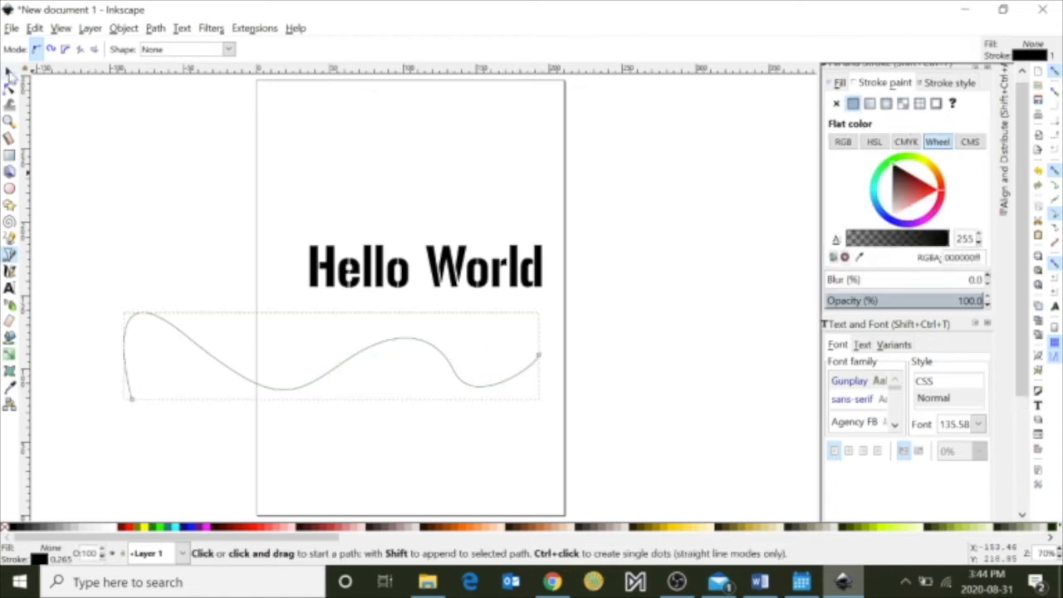
Move the wavy path off the page to the left and put the "Hello World" text on it.
{"action": "left_click", "coordinate": [10, 73]}
{"action": "left_click_drag", "start_coordinate": [417, 347], "coordinate": [119, 383]}
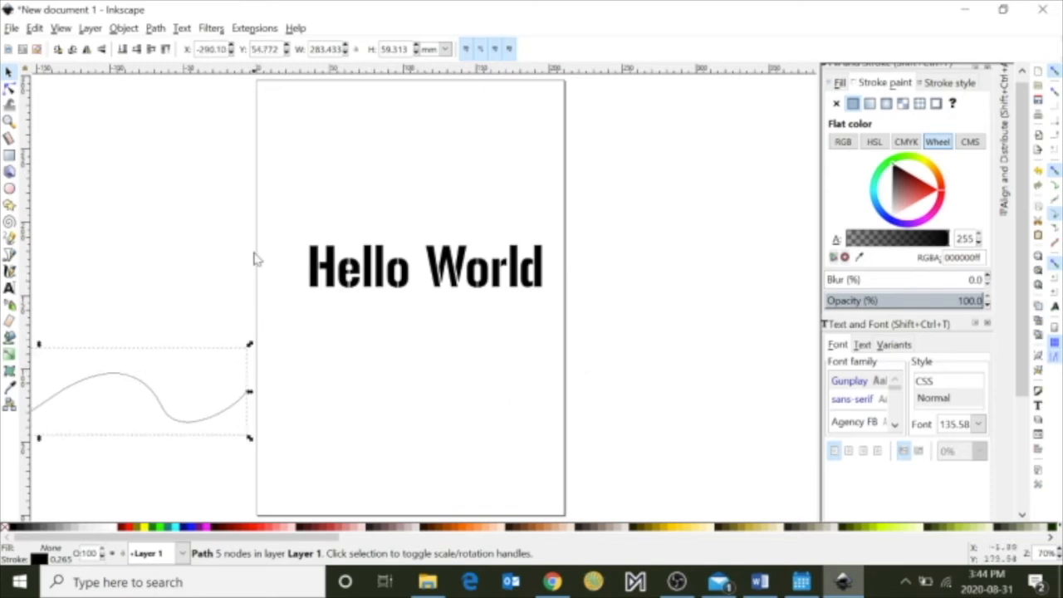
{"action": "key", "text": "shift"}
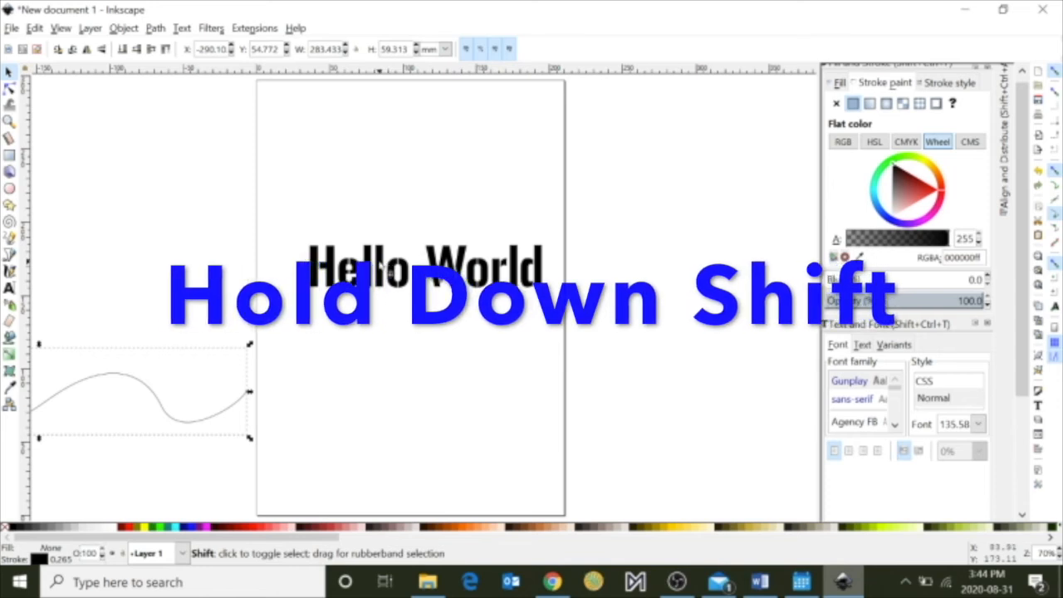
{"action": "left_click", "coordinate": [390, 270], "text": "shift"}
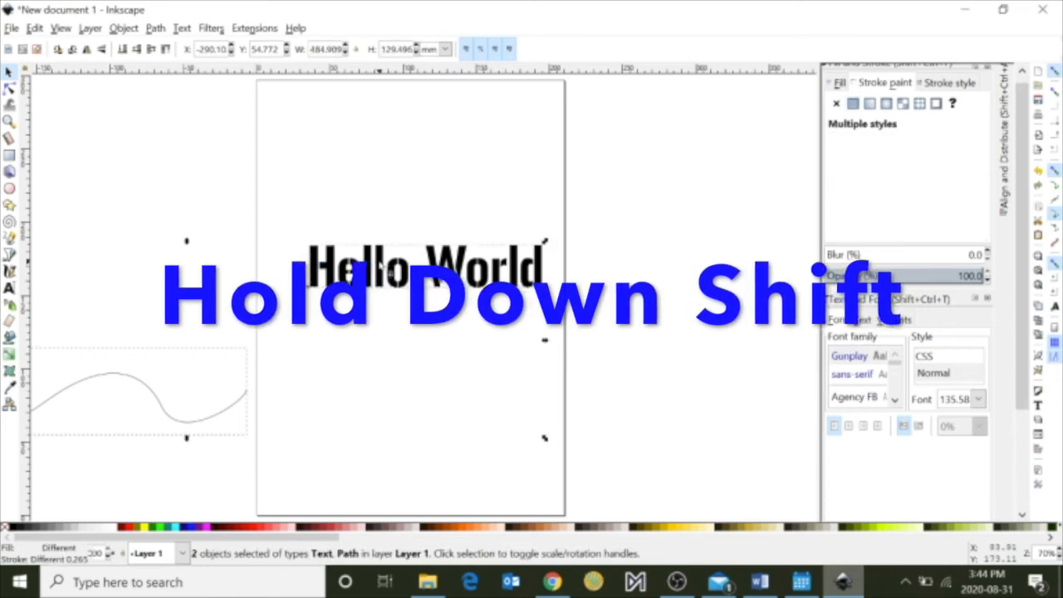
{"action": "left_click", "coordinate": [182, 29]}
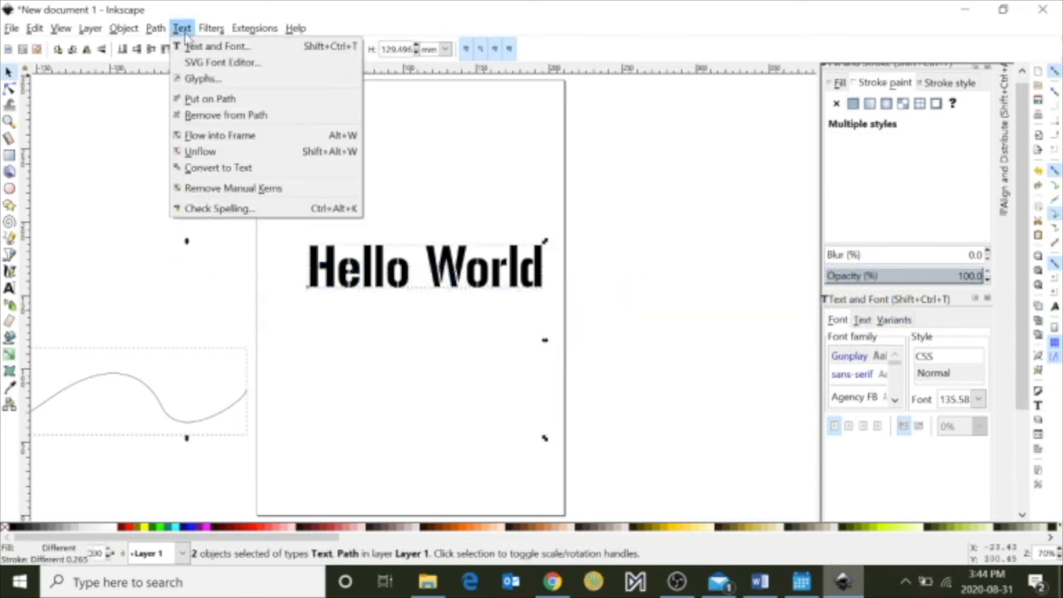
{"action": "left_click", "coordinate": [210, 99]}
{"action": "scroll", "coordinate": [421, 302], "scroll_direction": "left", "scroll_amount": 8}
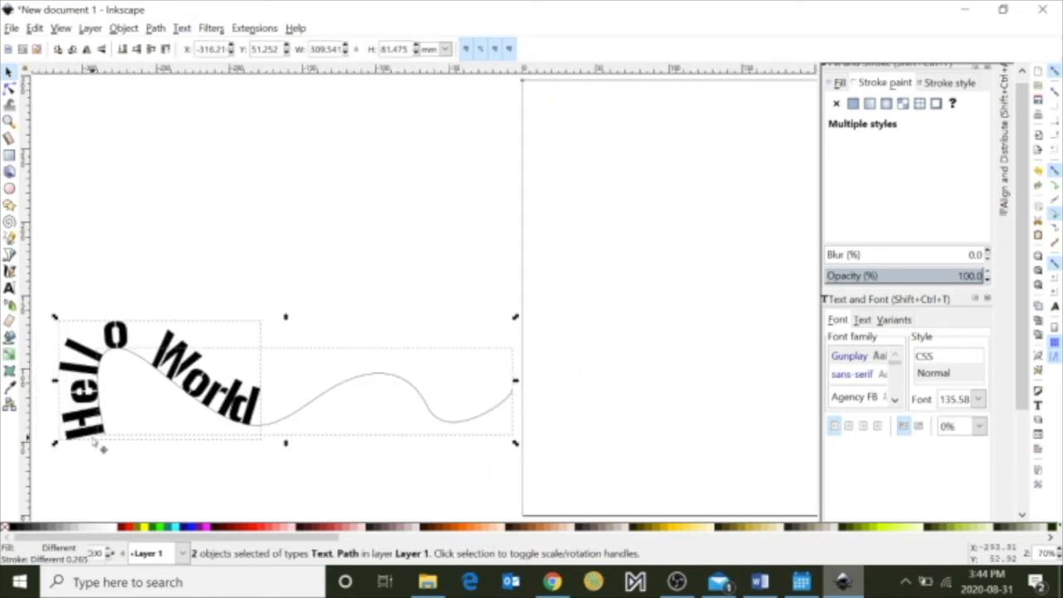
Shift the "Hello World" text along the wavy path by inserting leading spaces, then delete some of them to fine-tune its position.
{"action": "double_click", "coordinate": [96, 443]}
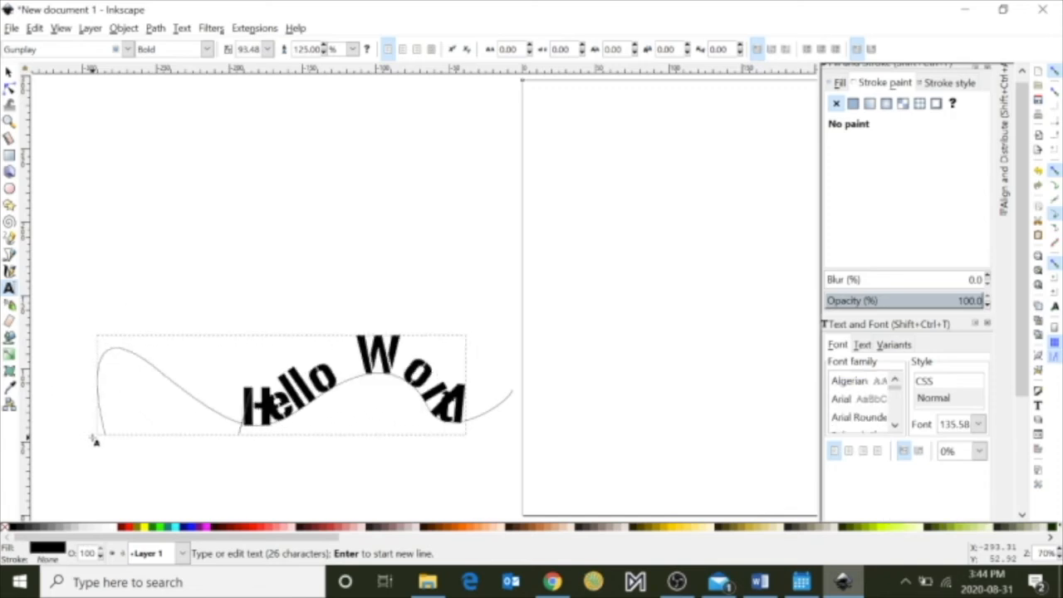
{"action": "key", "text": "BackSpace"}
{"action": "key", "text": "BackSpace"}
{"action": "key", "text": "BackSpace"}
{"action": "key", "text": "BackSpace"}
{"action": "key", "text": "BackSpace"}
{"action": "key", "text": "BackSpace"}
{"action": "key", "text": "BackSpace"}
{"action": "key", "text": "BackSpace"}
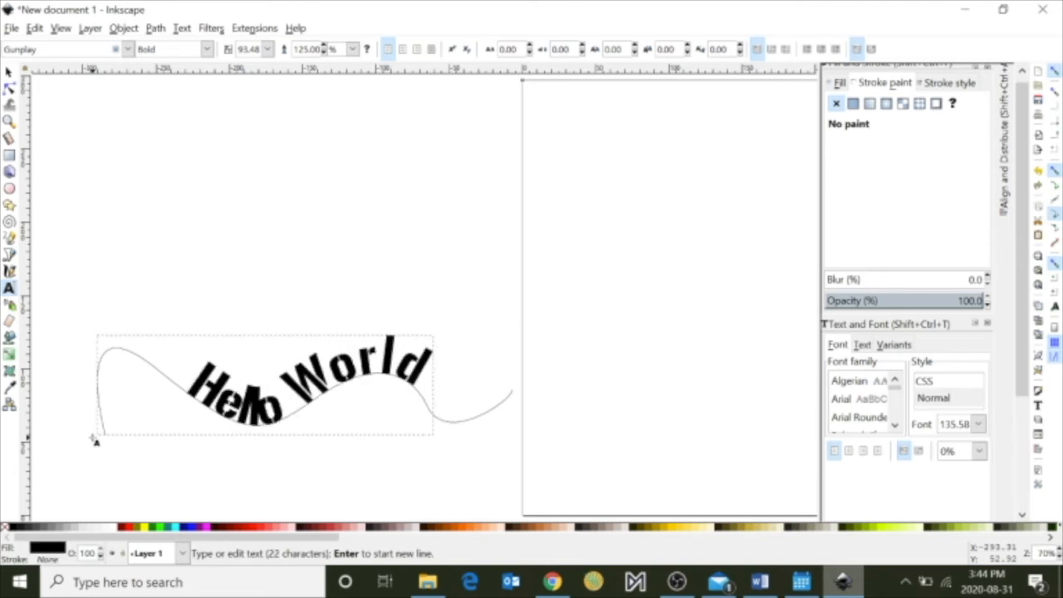
Reshape the wavy path by raising its middle node, extending its right end, bending the last curve and moving the second node down-left.
{"action": "left_click", "coordinate": [9, 88]}
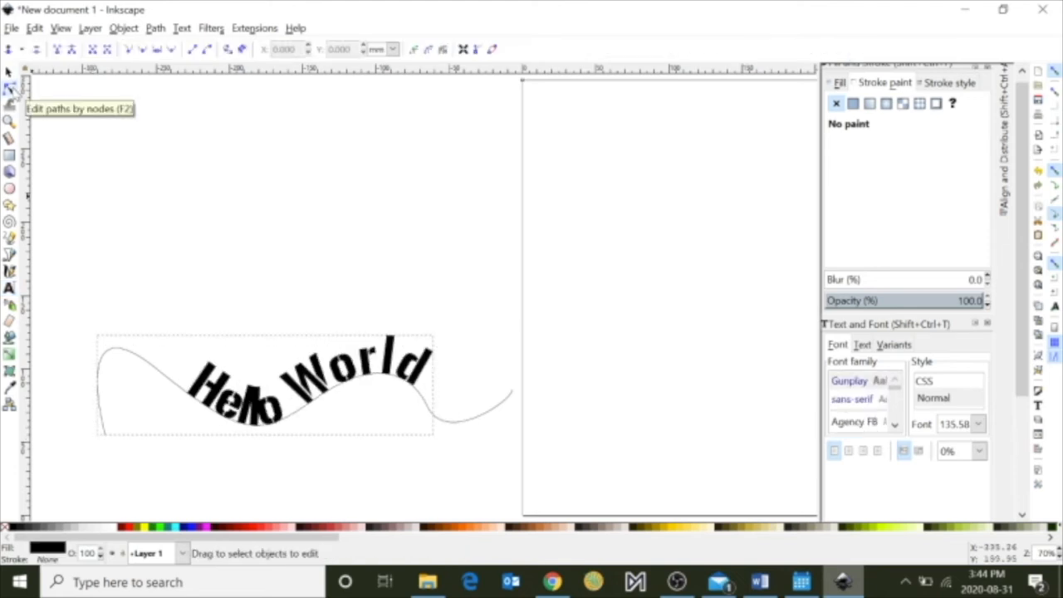
{"action": "left_click", "coordinate": [142, 358]}
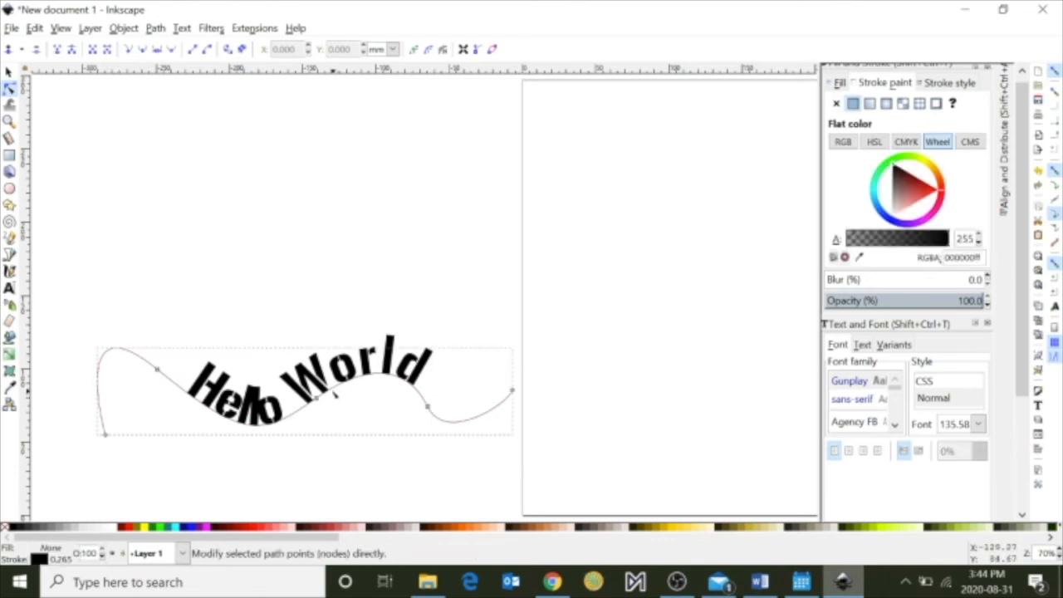
{"action": "left_click_drag", "start_coordinate": [318, 400], "coordinate": [337, 354]}
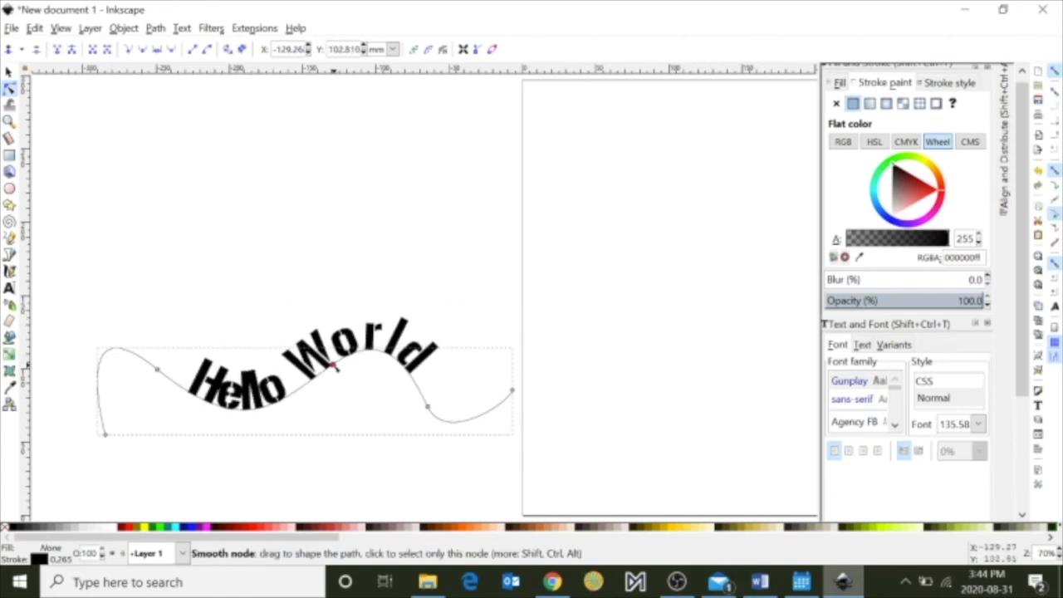
{"action": "left_click_drag", "start_coordinate": [512, 390], "coordinate": [528, 373]}
{"action": "left_click_drag", "start_coordinate": [439, 417], "coordinate": [455, 420]}
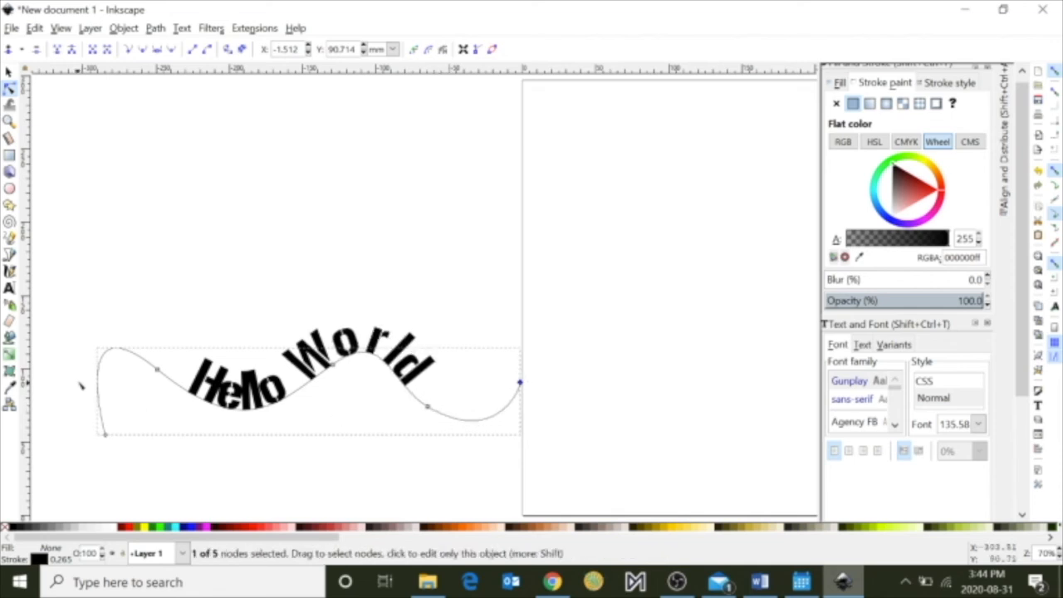
{"action": "left_click_drag", "start_coordinate": [159, 371], "coordinate": [131, 385]}
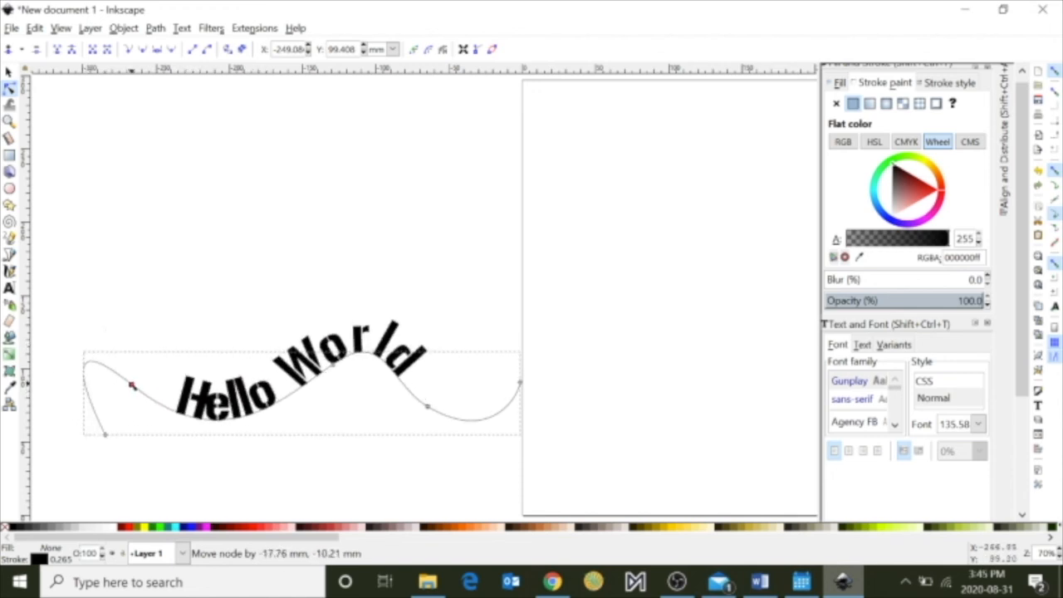
Move the "Hello World" text away from the wavy path and onto the page.
{"action": "left_click", "coordinate": [10, 73]}
{"action": "left_click", "coordinate": [318, 207]}
{"action": "left_click_drag", "start_coordinate": [332, 336], "coordinate": [696, 286]}
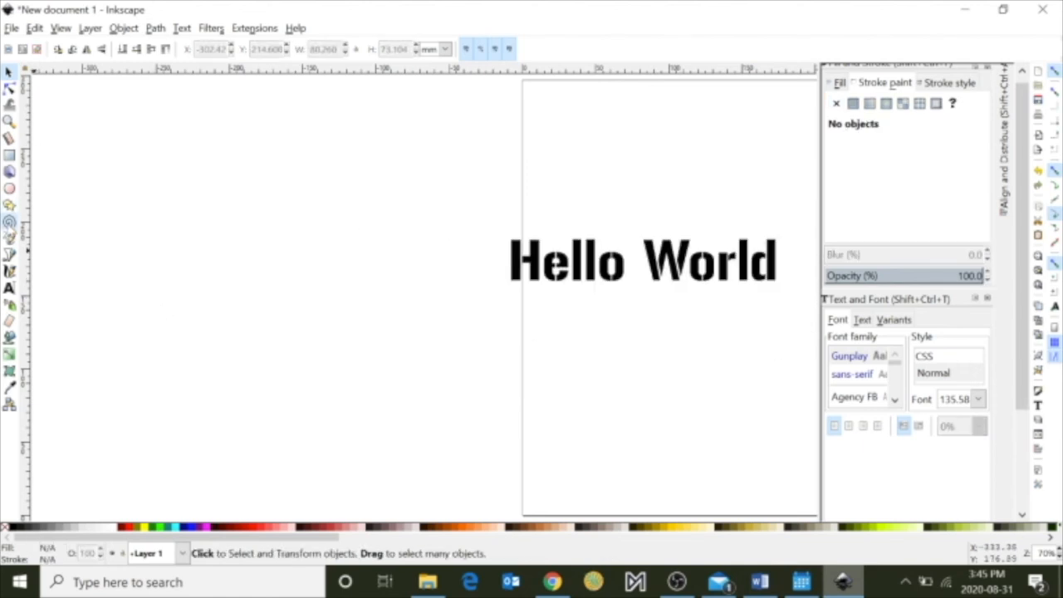
Draw a spiral about 179 mm wide and 163 mm high on the canvas left of the page.
{"action": "left_click", "coordinate": [9, 222]}
{"action": "mouse_move", "coordinate": [192, 242]}
{"action": "left_mouse_down"}
{"action": "mouse_move", "coordinate": [214, 246]}
{"action": "mouse_move", "coordinate": [313, 363]}
{"action": "mouse_move", "coordinate": [302, 352]}
{"action": "left_mouse_up"}
{"action": "left_click", "coordinate": [10, 72]}
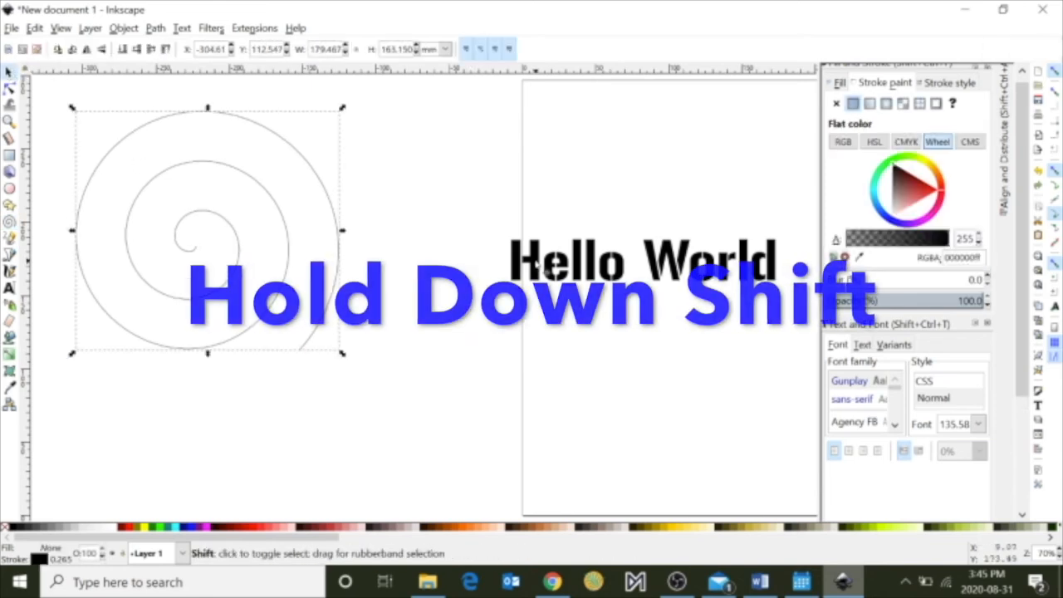
Put the "Hello World" text on the spiral and shift it outward to the middle ring with leading spaces.
{"action": "left_click", "coordinate": [537, 267], "text": "shift"}
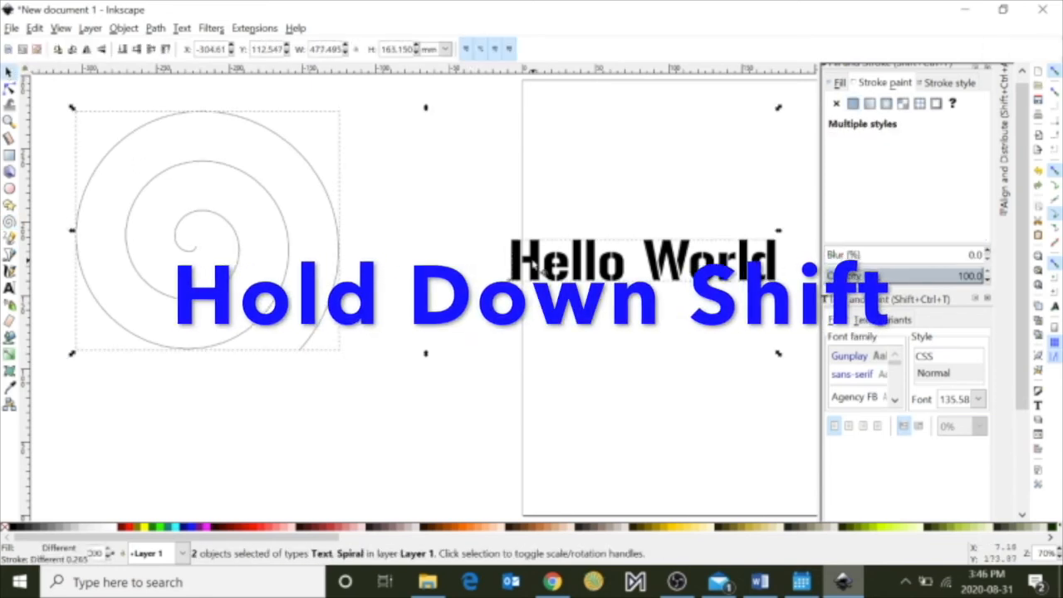
{"action": "left_click", "coordinate": [182, 28]}
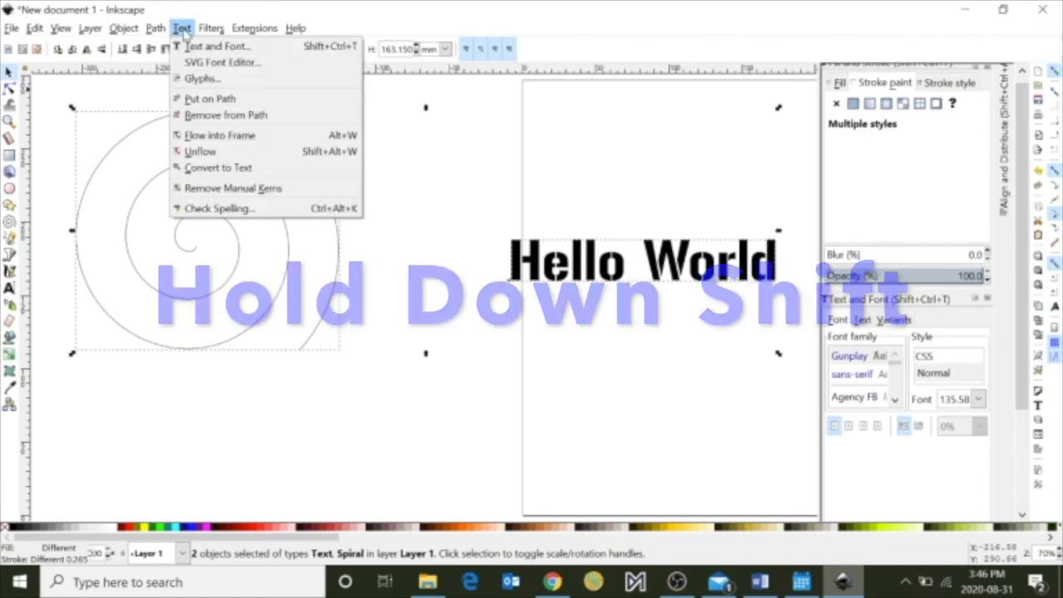
{"action": "left_click", "coordinate": [203, 101]}
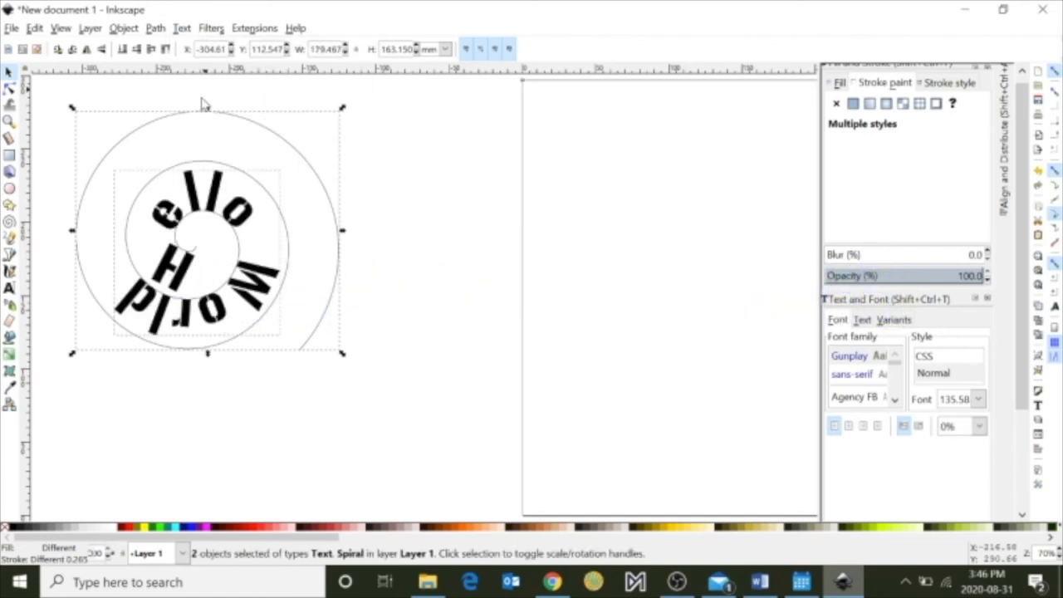
{"action": "double_click", "coordinate": [189, 282]}
{"action": "left_click", "coordinate": [181, 276]}
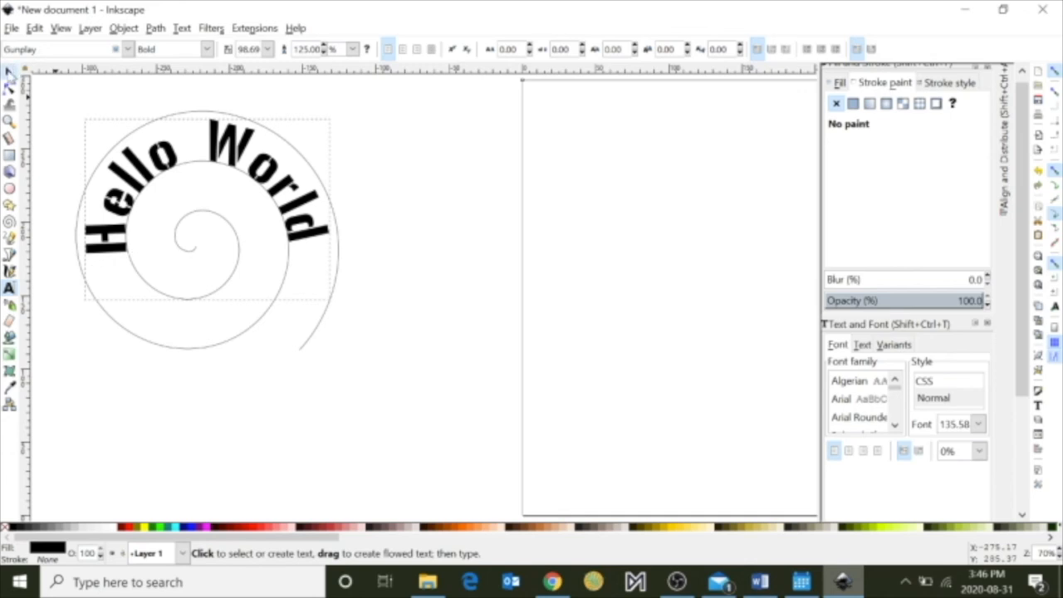
Move the curved "Hello World" text off the spiral and onto the page.
{"action": "left_click", "coordinate": [8, 72]}
{"action": "left_click", "coordinate": [354, 208]}
{"action": "left_click_drag", "start_coordinate": [299, 193], "coordinate": [718, 306]}
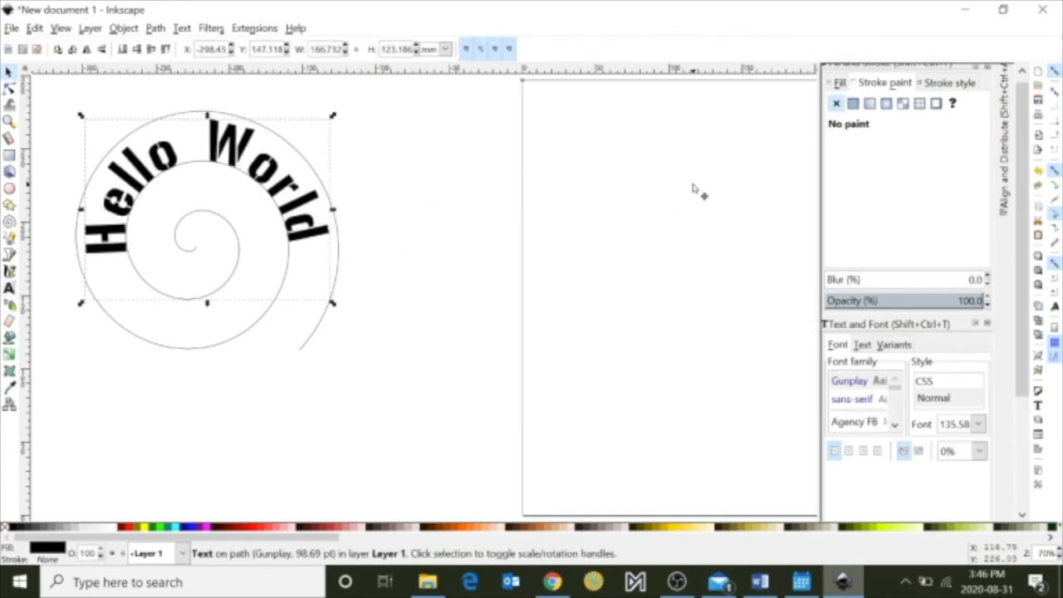